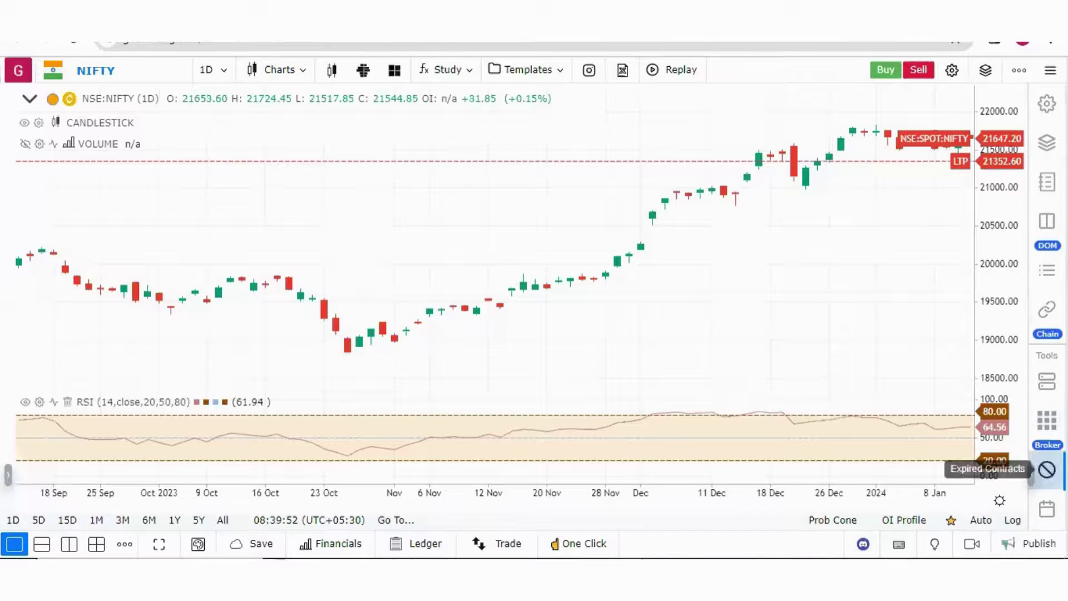
# Search expired contracts for NIFTY, choose NIFTY 50 and select the 2024-01-25 expiry
pyautogui.click(1044, 471)
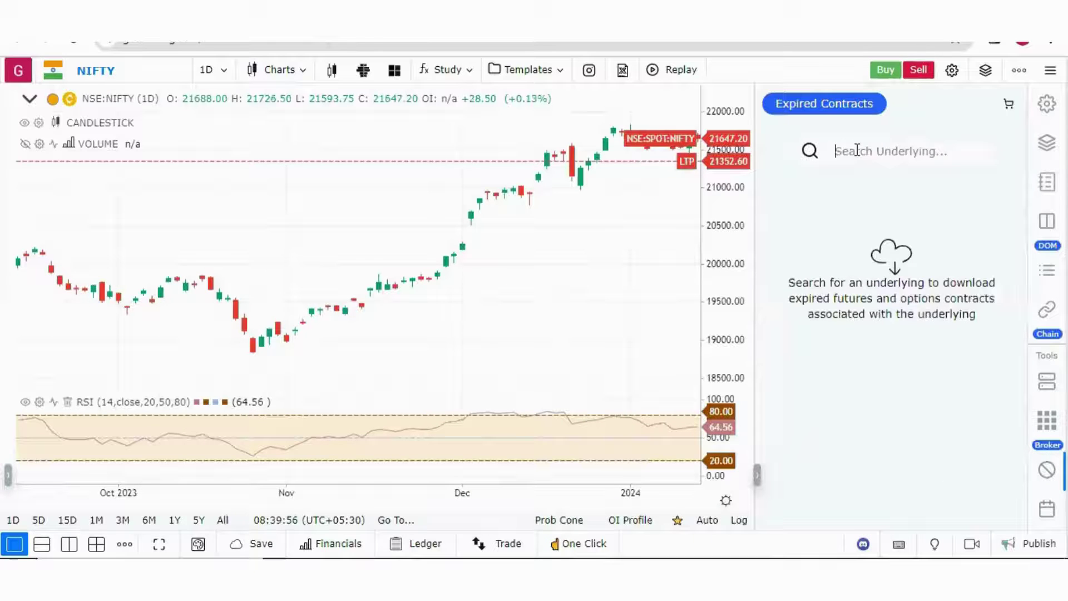
pyautogui.write('NIFTY')
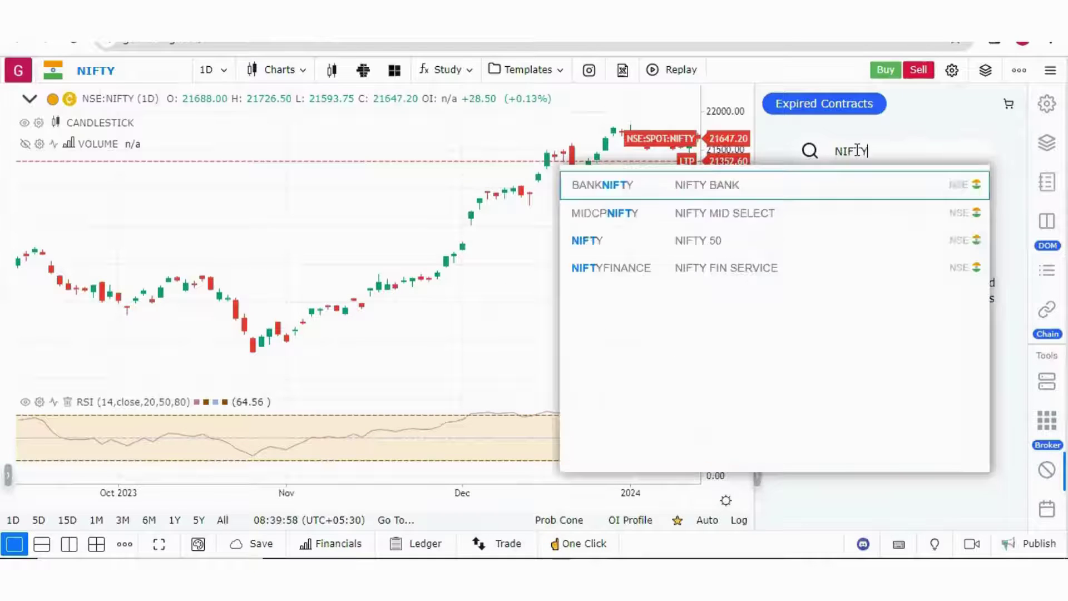
pyautogui.click(754, 188)
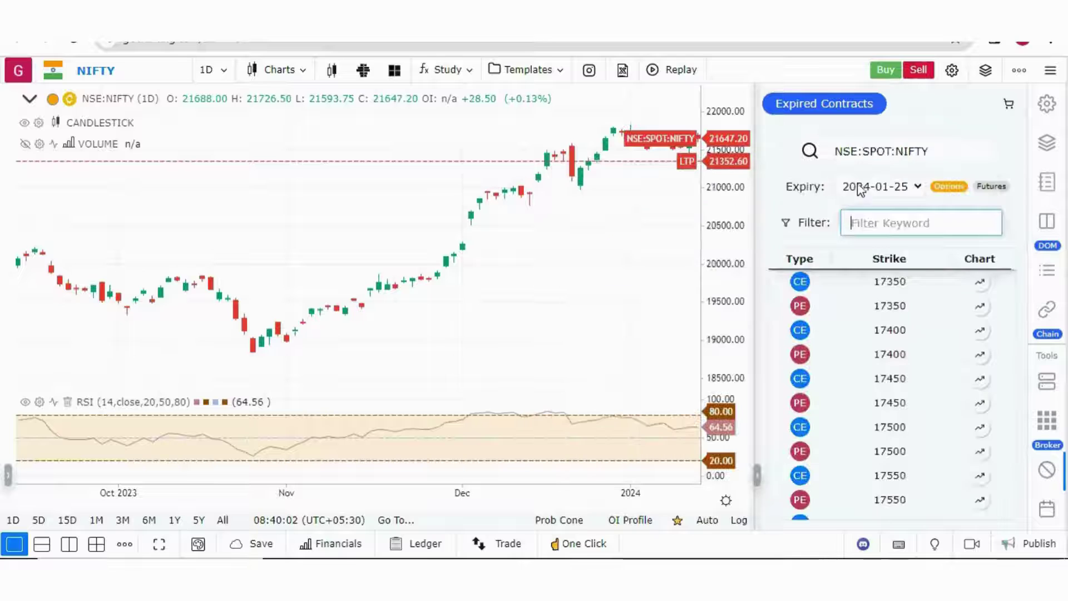
pyautogui.click(895, 188)
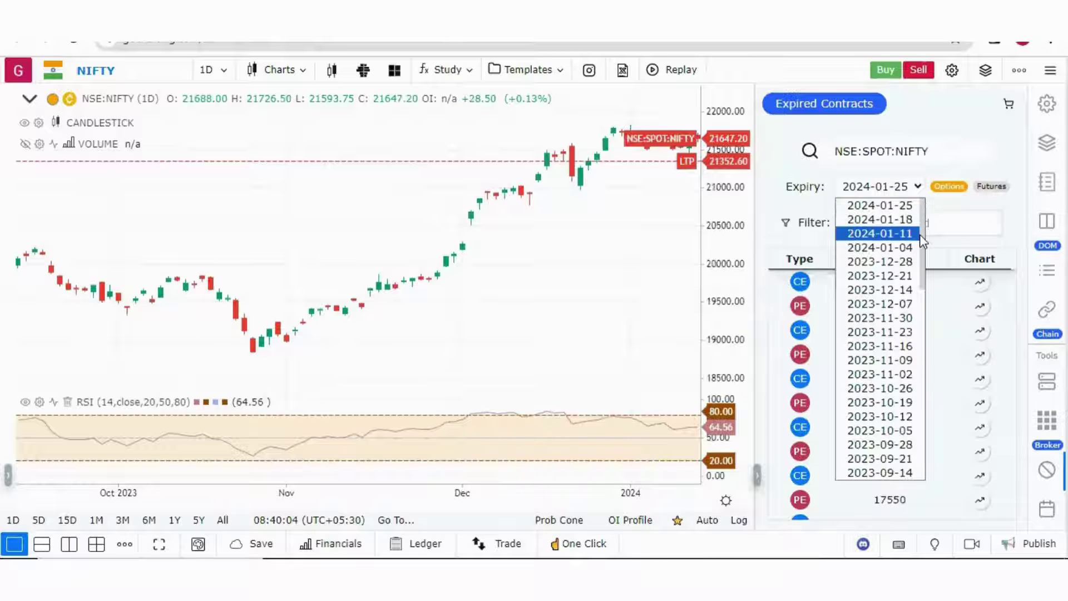
pyautogui.scroll(-8, 911, 405)
pyautogui.scroll(10, 911, 405)
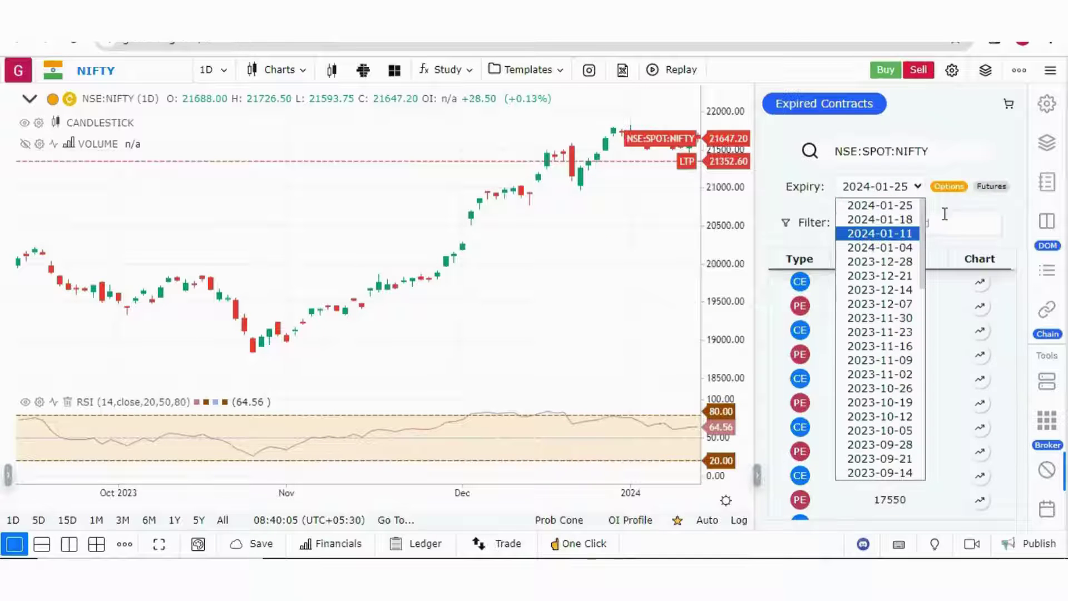
pyautogui.click(1001, 195)
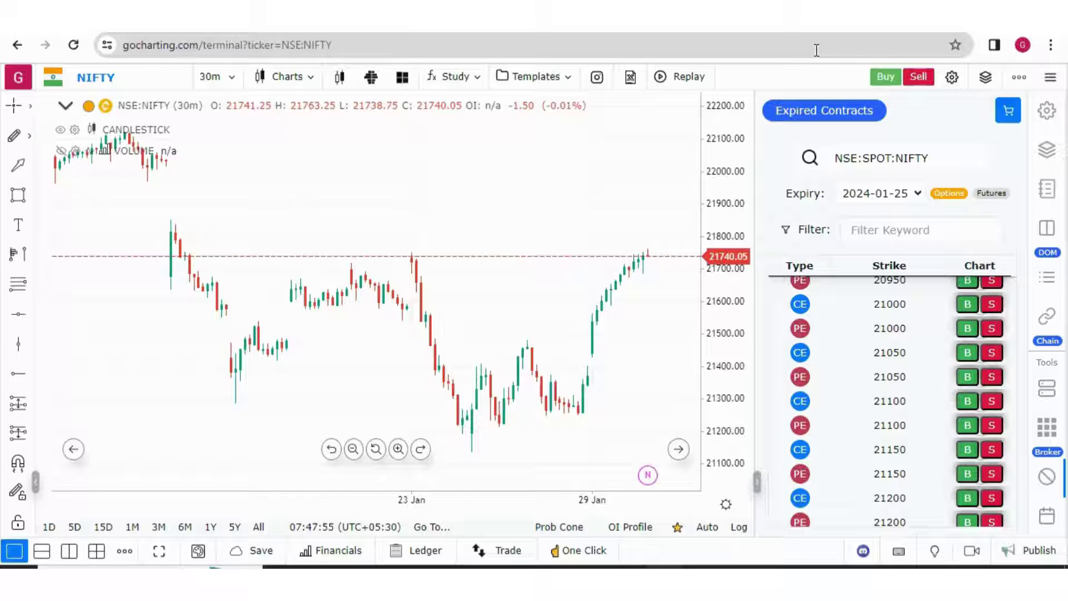
# Keep 2024-01-25 as the option chain's expiry date
pyautogui.click(901, 199)
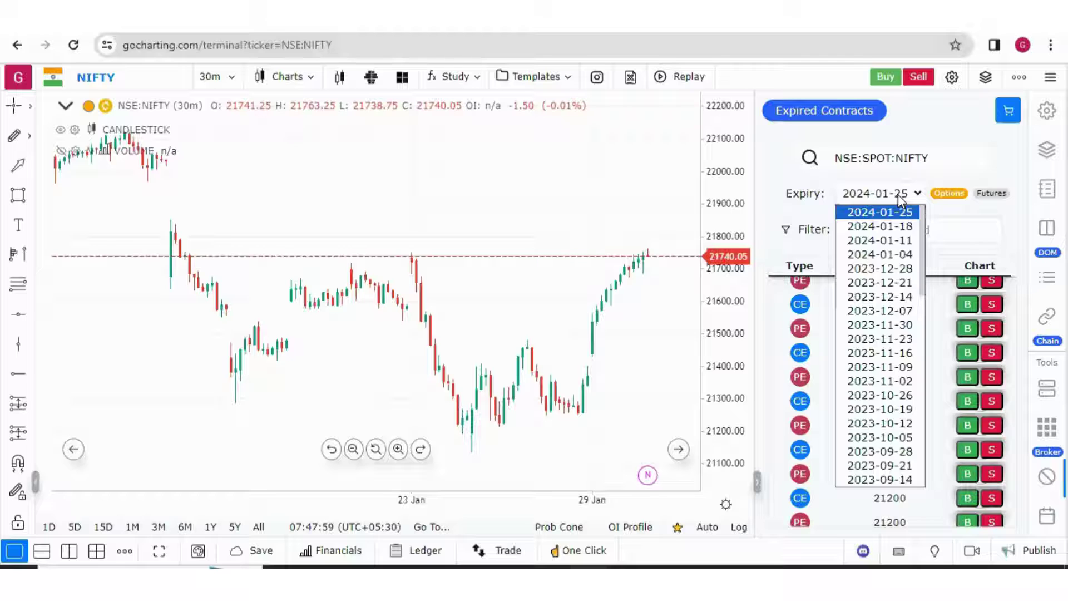
pyautogui.click(899, 196)
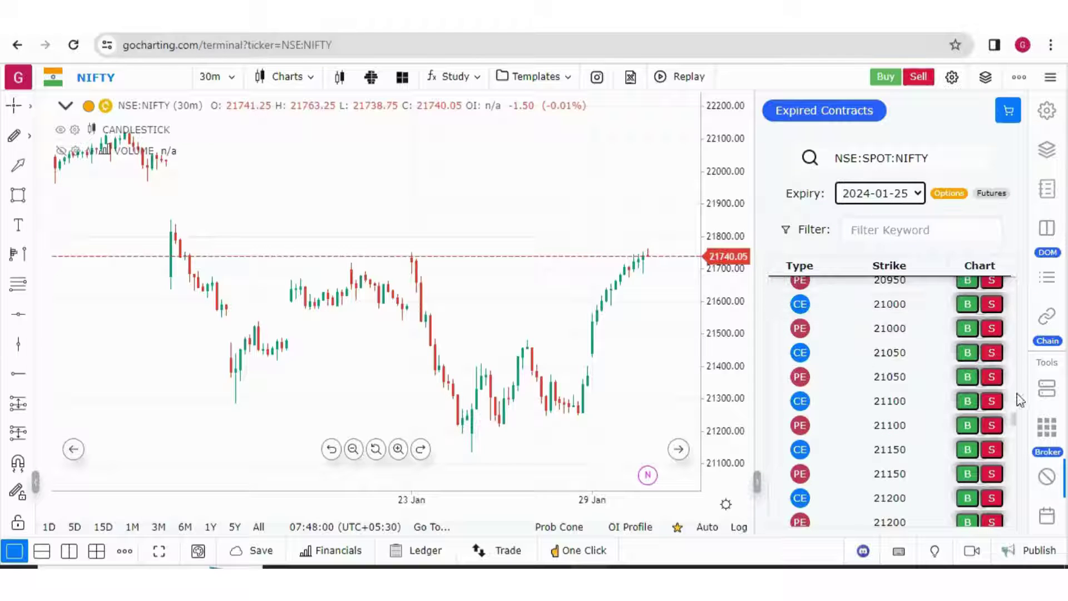
pyautogui.scroll(2, 1011, 418)
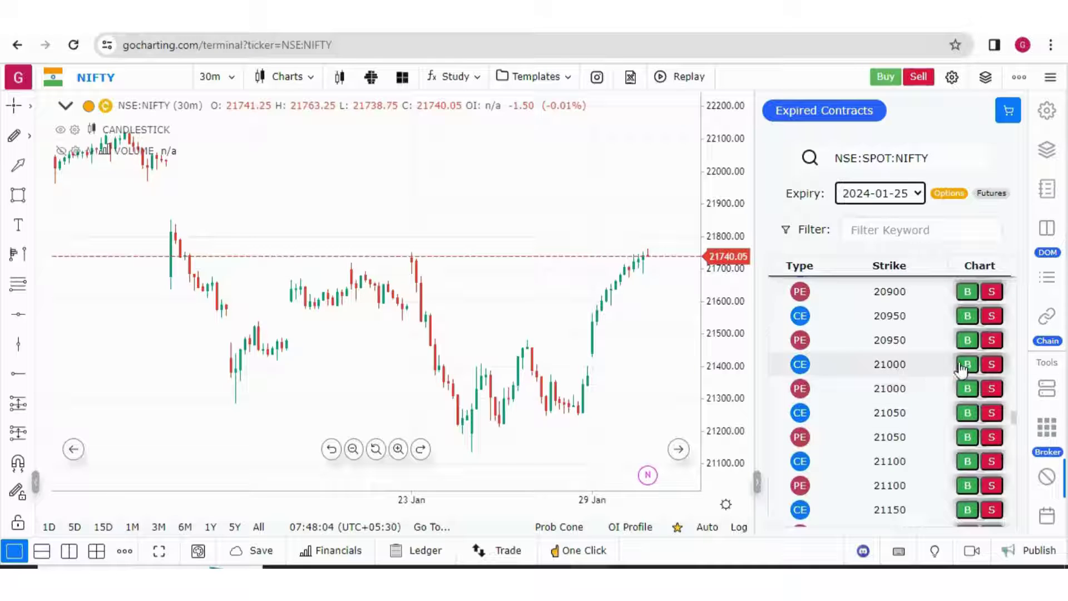
# Sell the 21000 CE and 21000 PE and plot the two-leg straddle on the chart
pyautogui.click(992, 365)
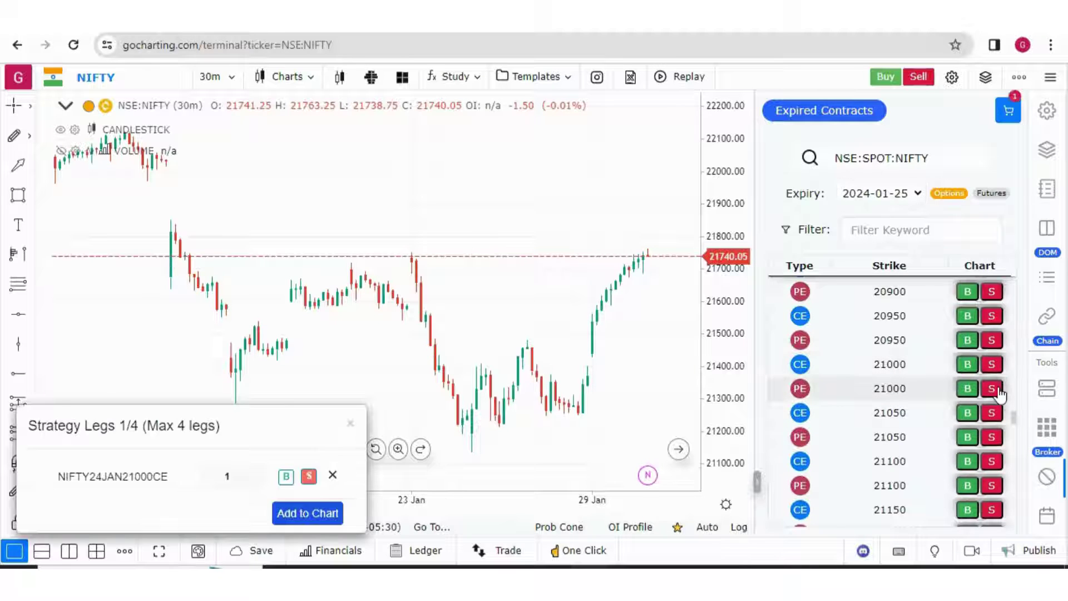
pyautogui.click(993, 388)
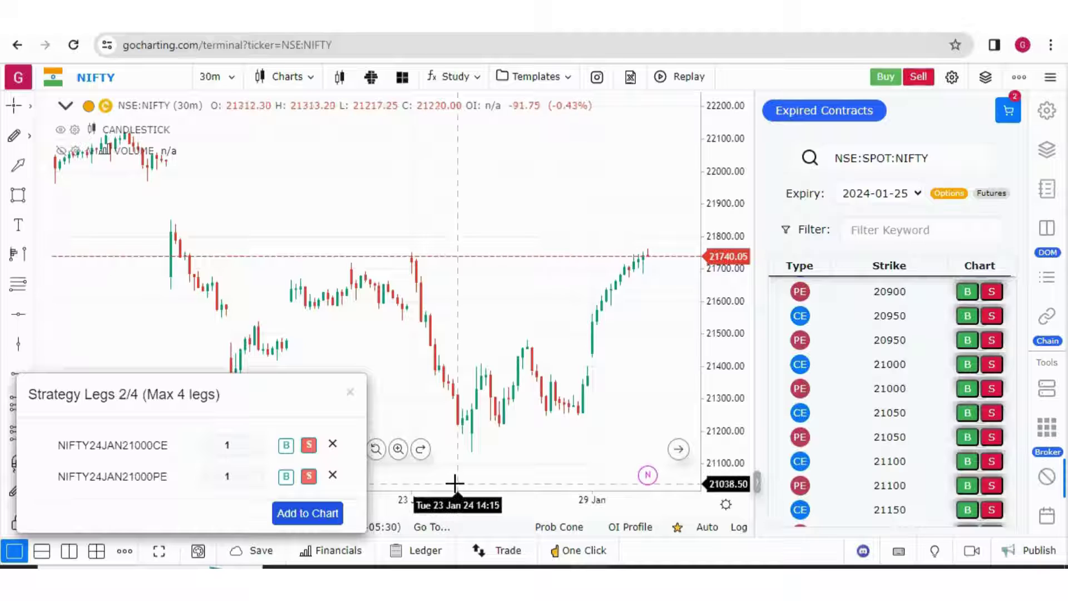
pyautogui.click(330, 516)
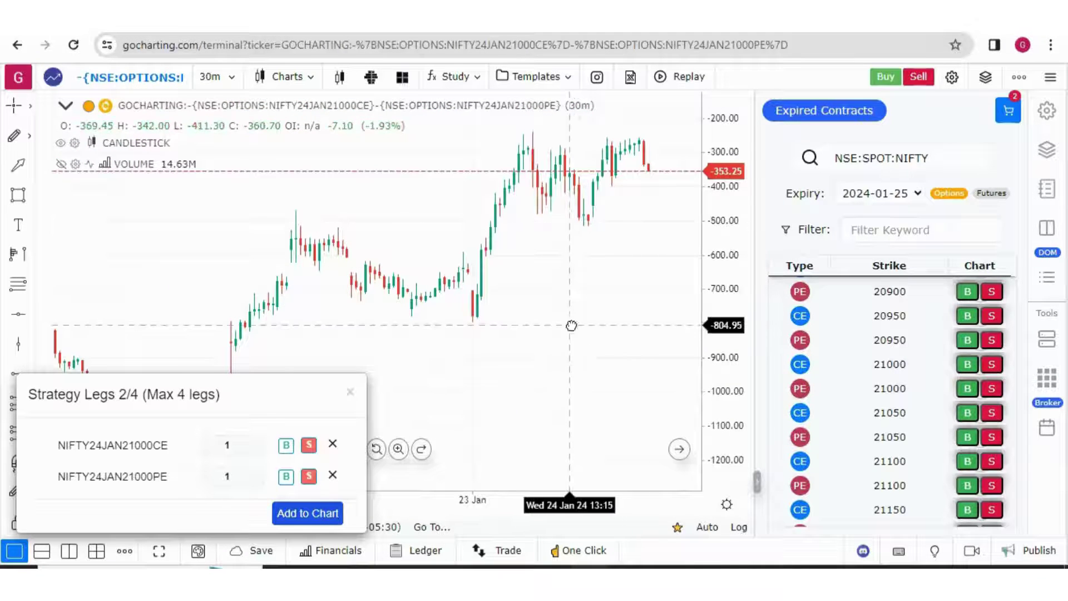
pyautogui.click(350, 396)
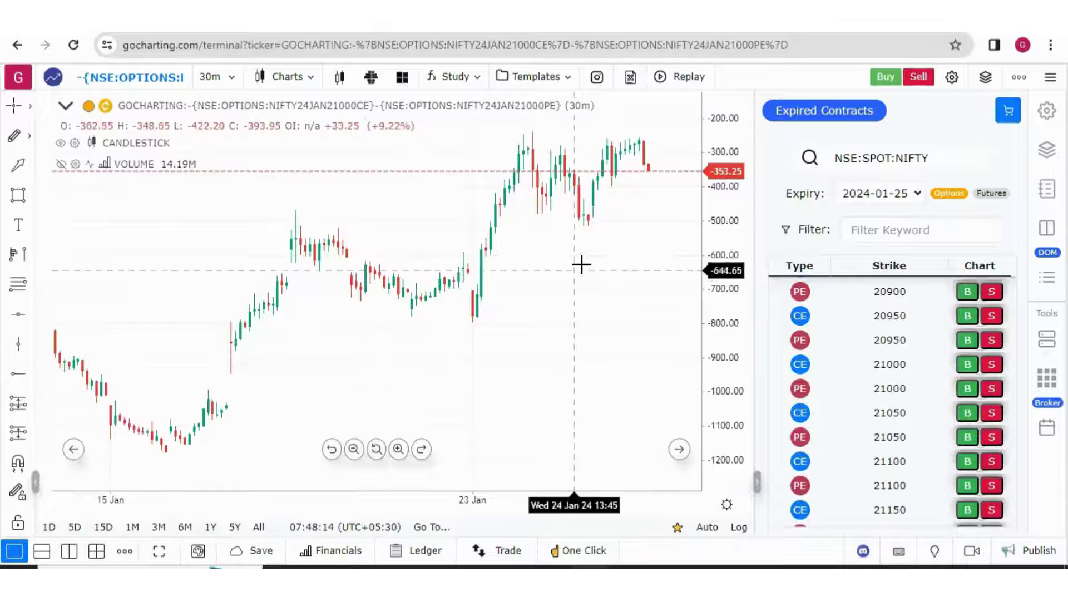
# Add the RSI indicator to the straddle chart via the 'rs' study search
pyautogui.click(454, 79)
pyautogui.write('rs')
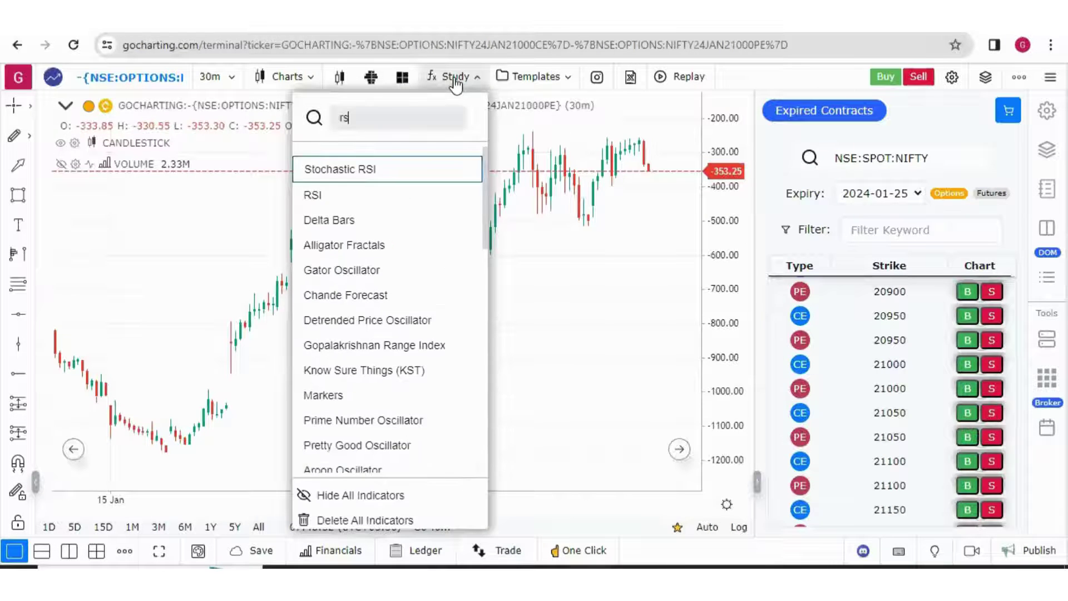
pyautogui.click(408, 197)
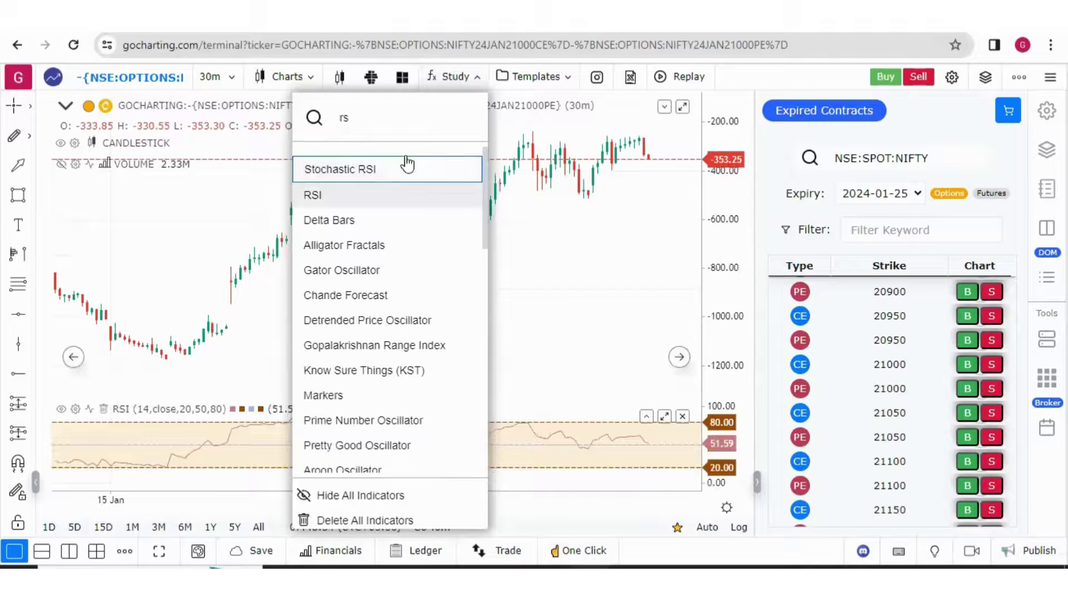
# Add the MACD (12,26,9) indicator via the 'macd' study search
pyautogui.doubleClick(388, 119)
pyautogui.write('macd')
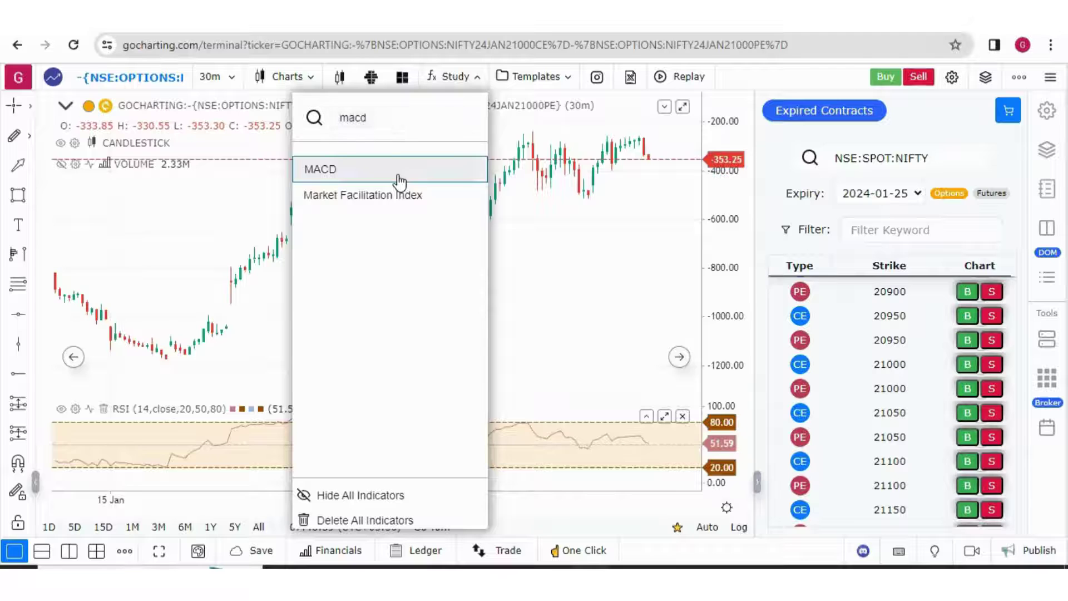
pyautogui.click(398, 179)
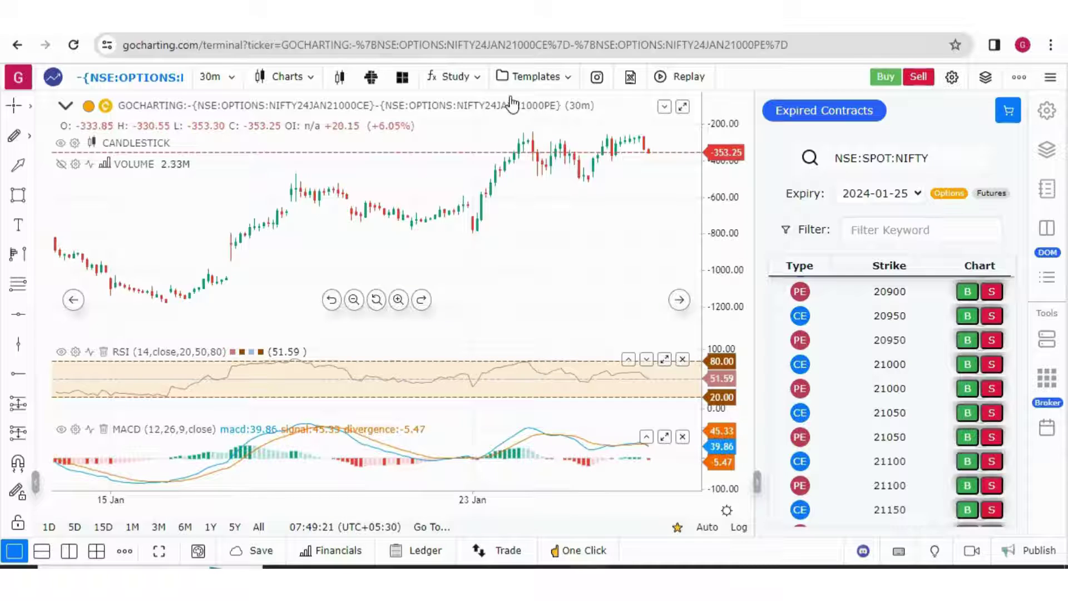
# Start bar replay from the 25 Jan 09:15 candle on 5-minute bars
pyautogui.click(688, 79)
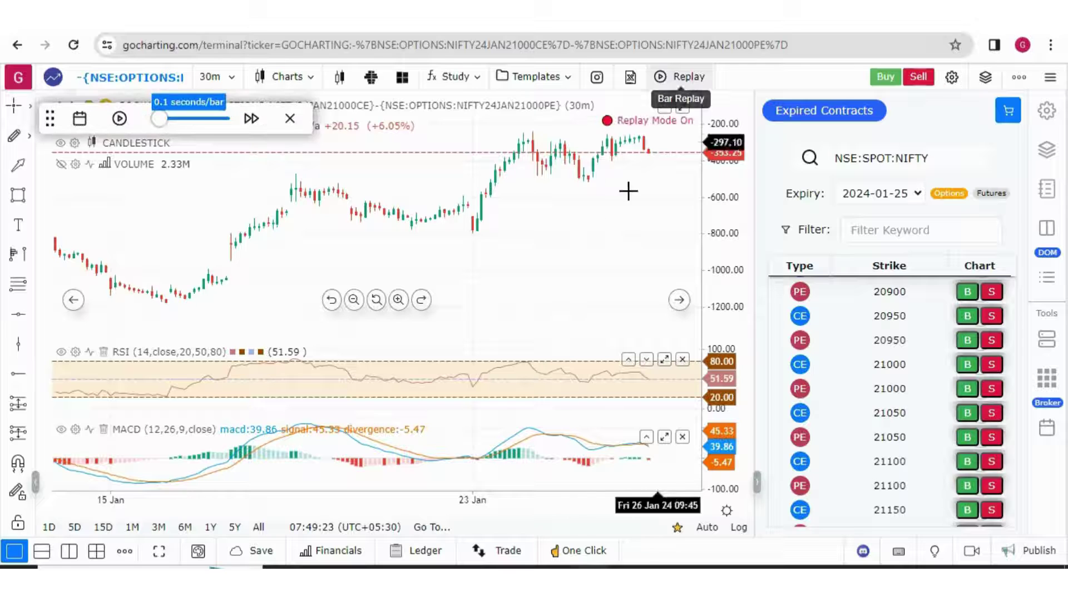
pyautogui.doubleClick(592, 213)
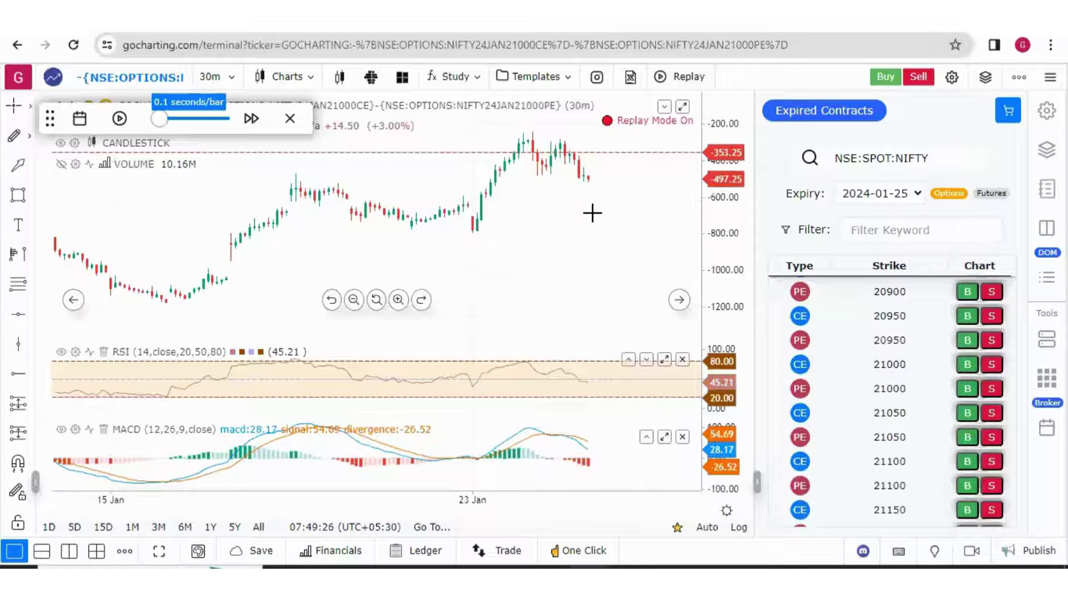
pyautogui.click(229, 82)
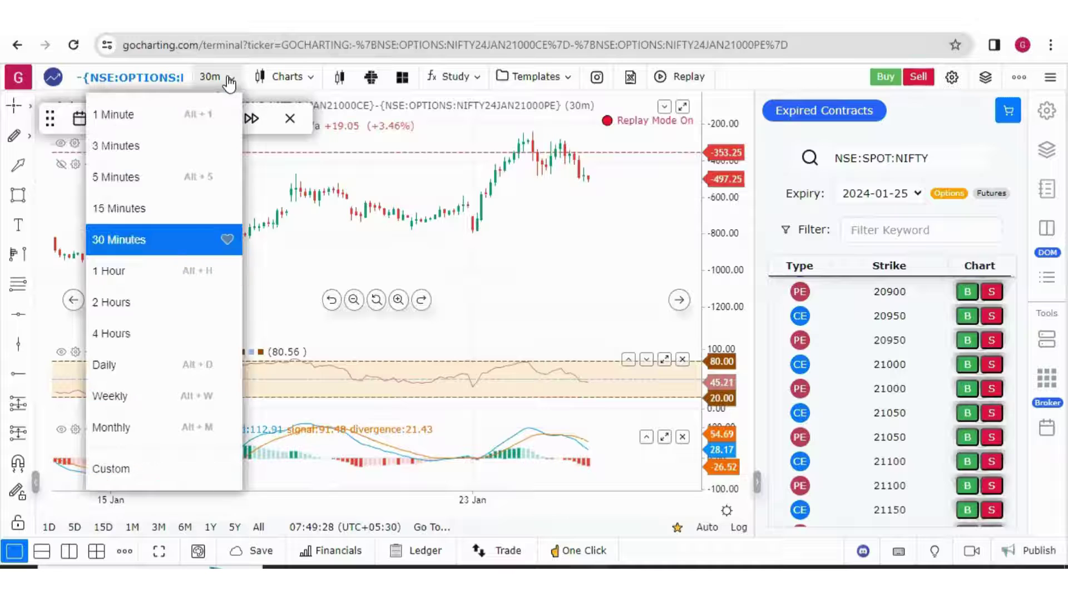
pyautogui.click(122, 181)
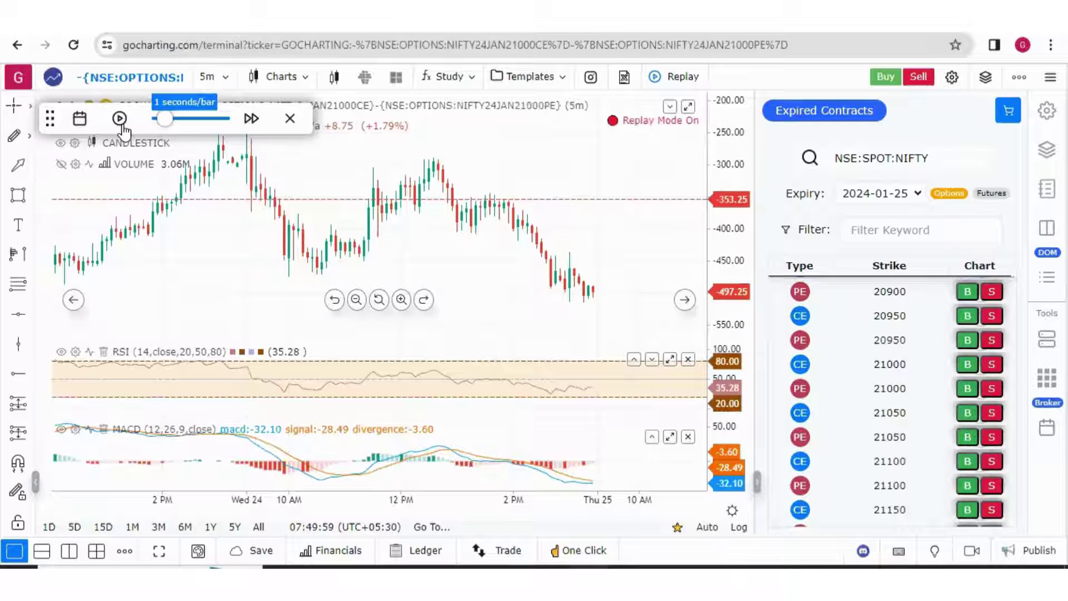
# Play a few 25 Jan morning candles in replay, then pause
pyautogui.moveTo(617, 245); pyautogui.dragTo(433, 277)
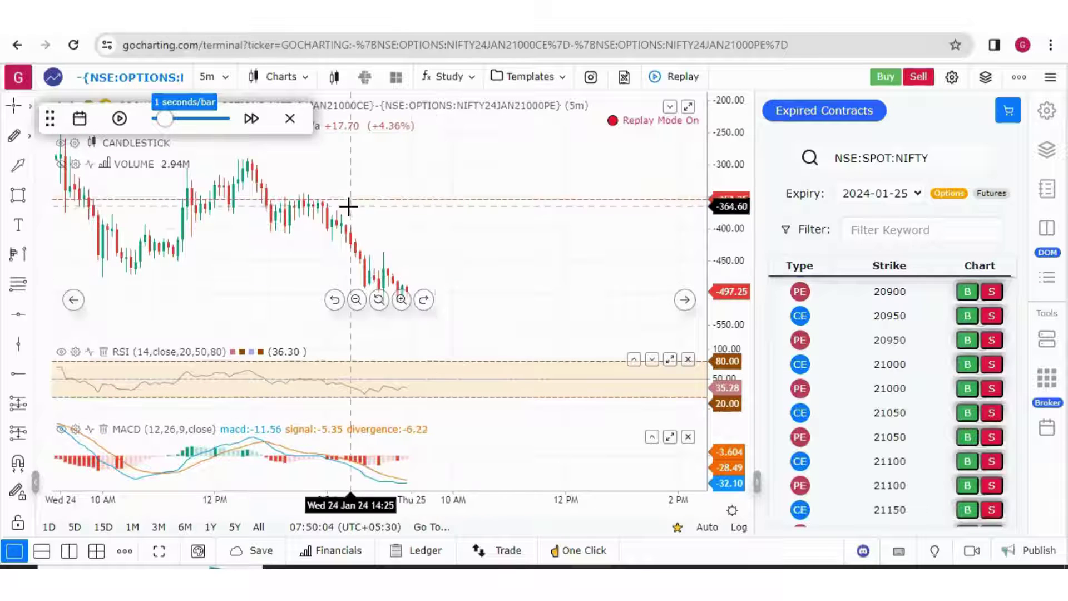
pyautogui.click(119, 118)
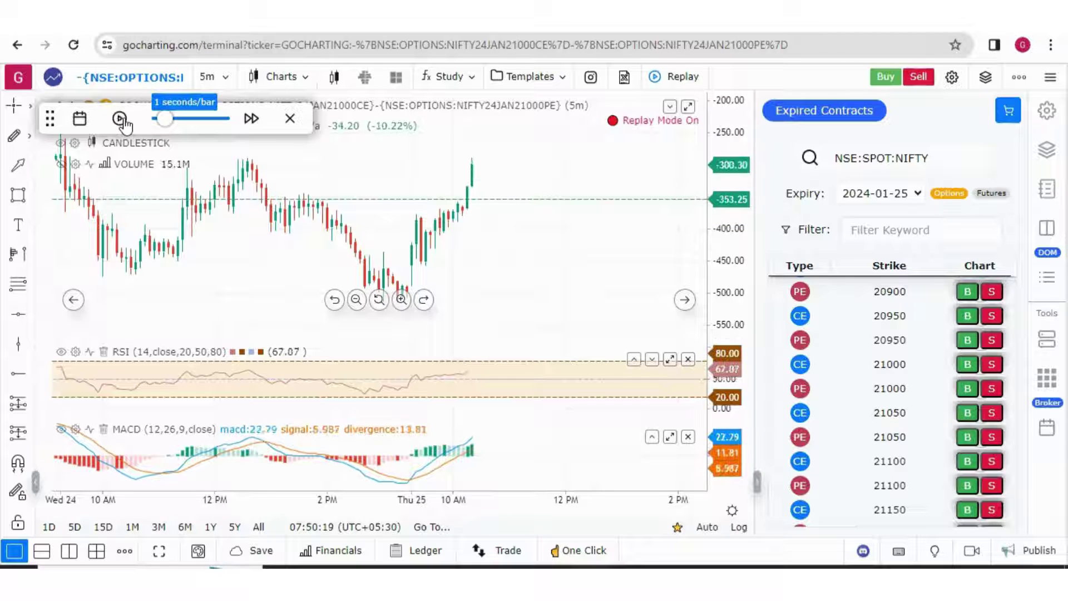
pyautogui.click(120, 119)
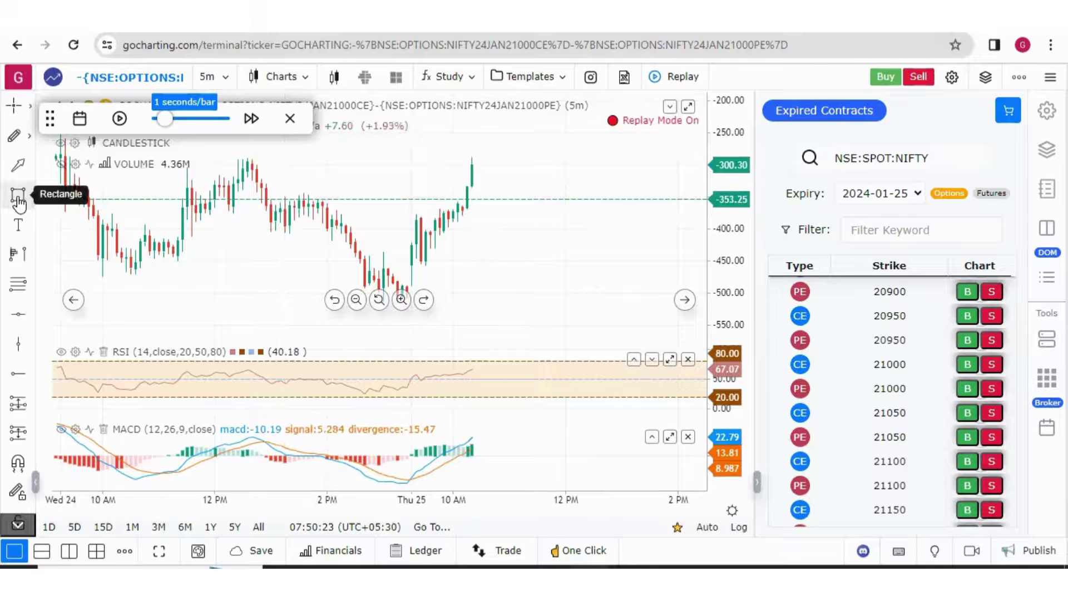
# Box the 25 Jan morning range with a rectangle and place a long position after the breakout
pyautogui.click(18, 201)
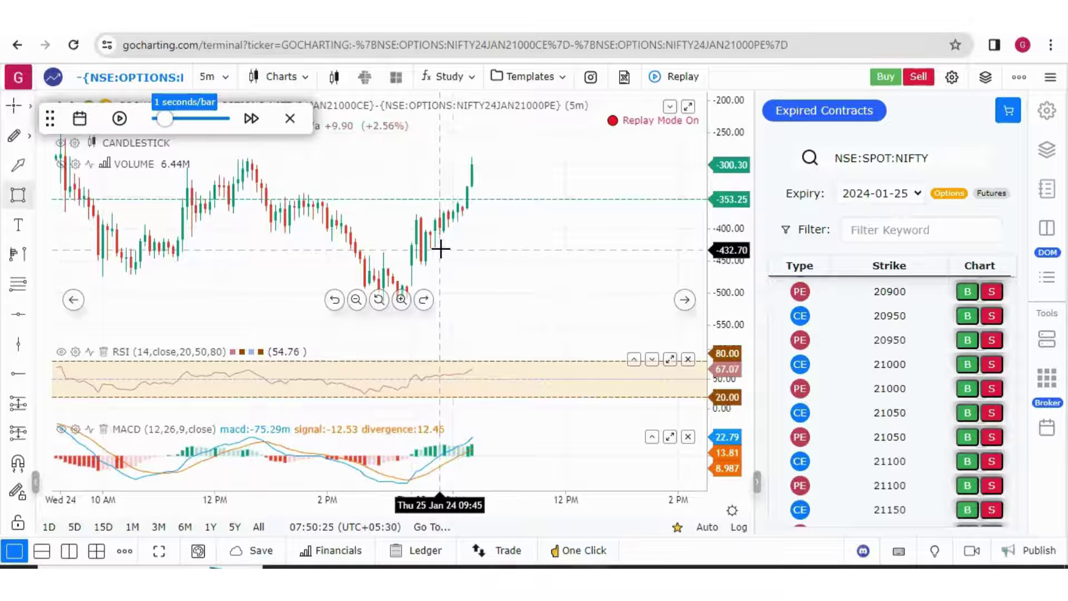
pyautogui.moveTo(429, 249); pyautogui.dragTo(429, 202)
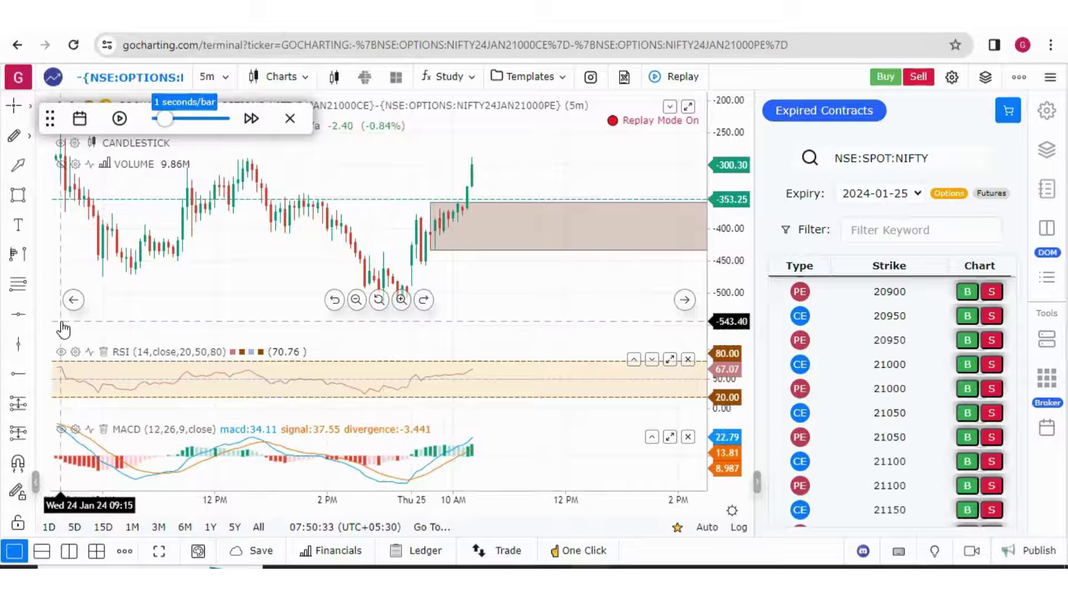
pyautogui.click(16, 410)
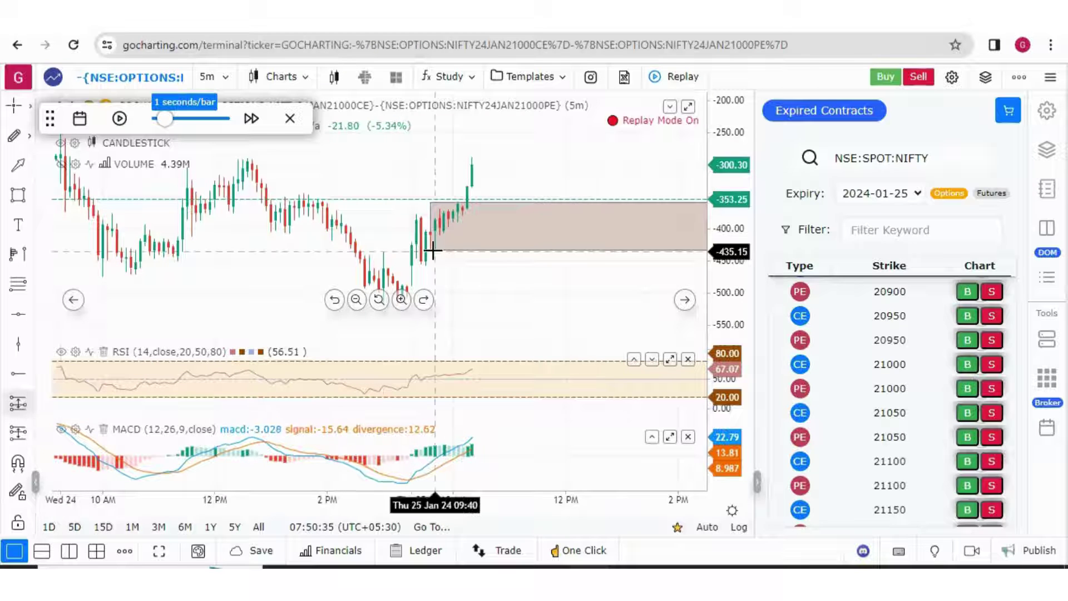
pyautogui.click(519, 200)
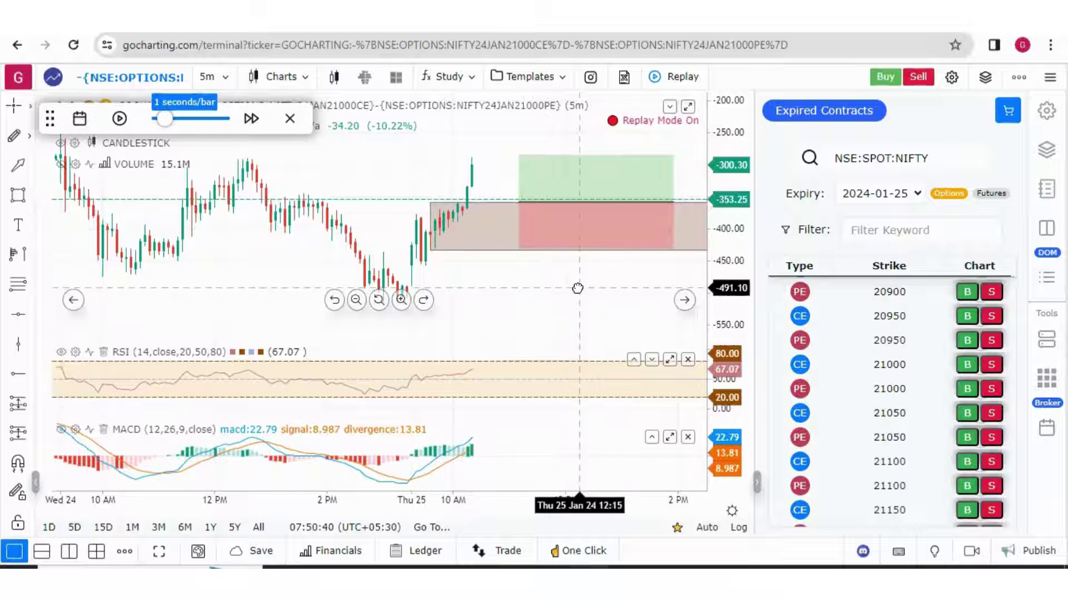
pyautogui.moveTo(577, 288); pyautogui.dragTo(503, 312)
pyautogui.moveTo(719, 161); pyautogui.dragTo(727, 219)
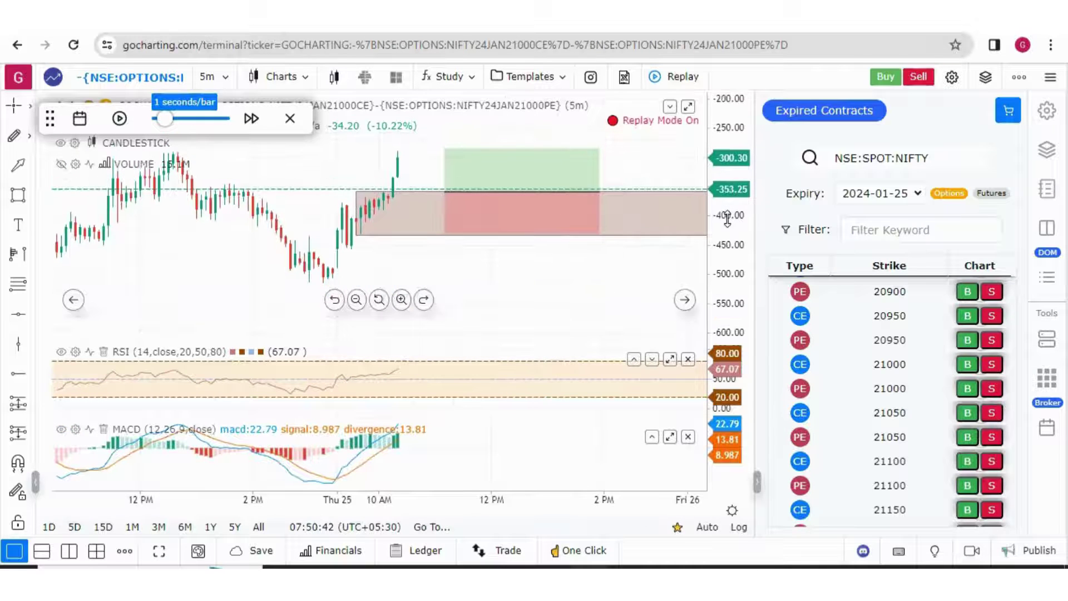
pyautogui.moveTo(574, 278); pyautogui.dragTo(565, 309)
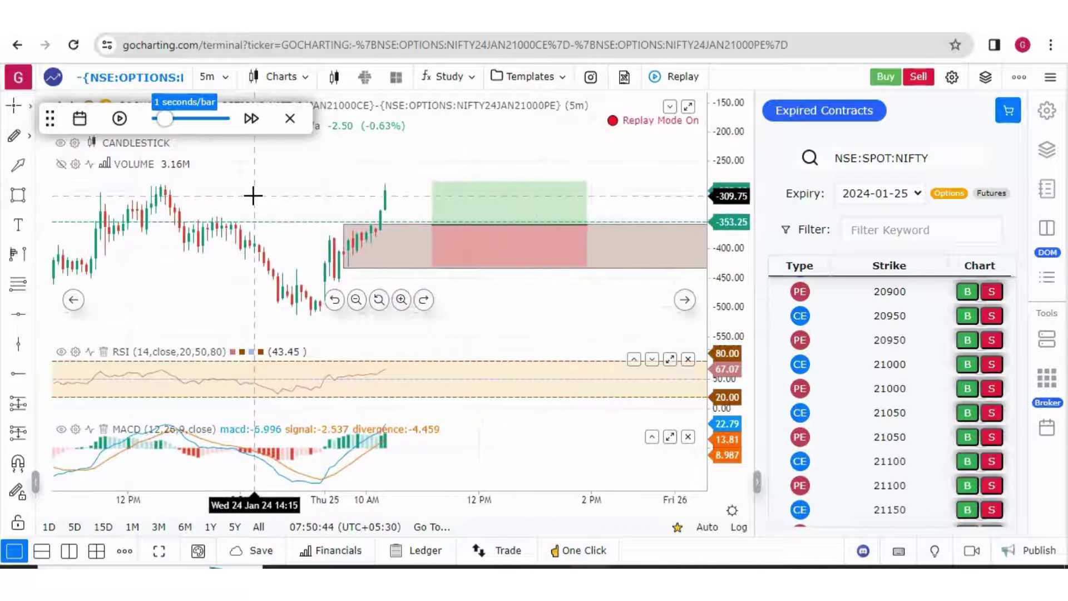
# Resume the replay and raise its speed to 0.1 seconds per bar
pyautogui.click(119, 119)
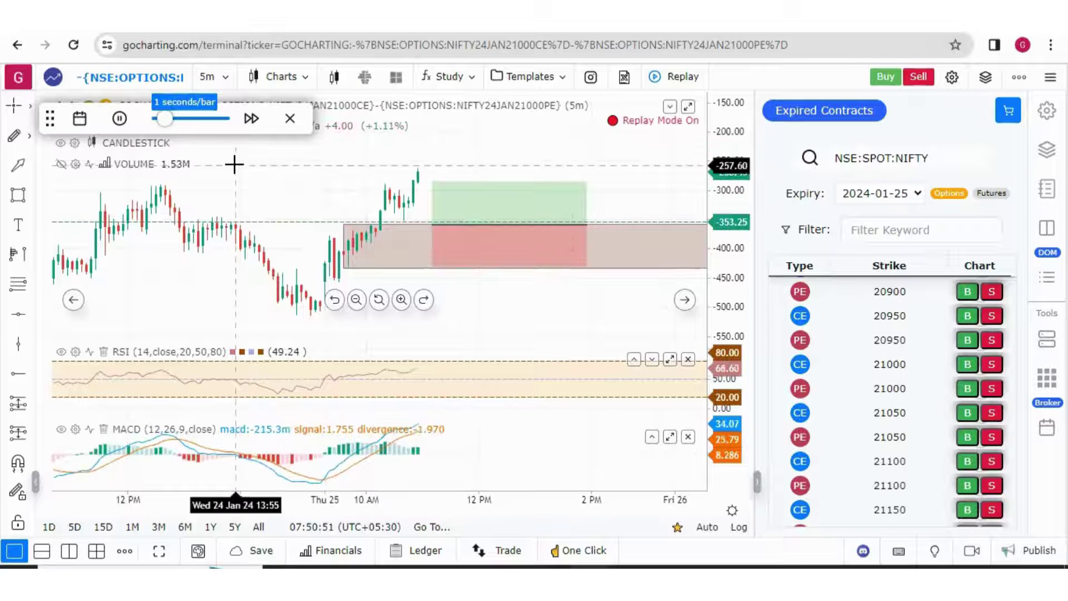
pyautogui.click(154, 120)
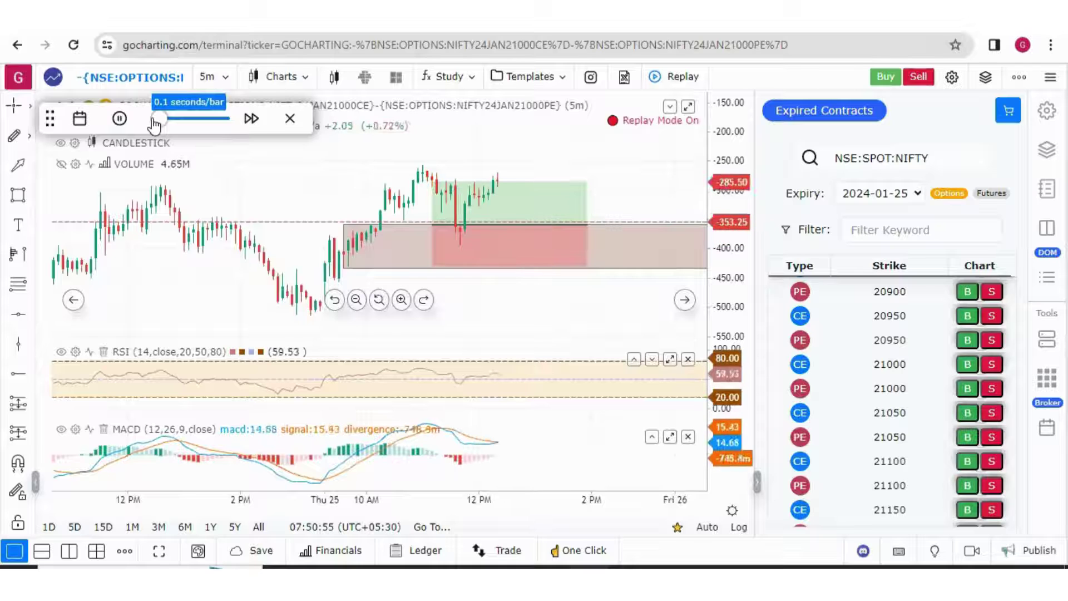